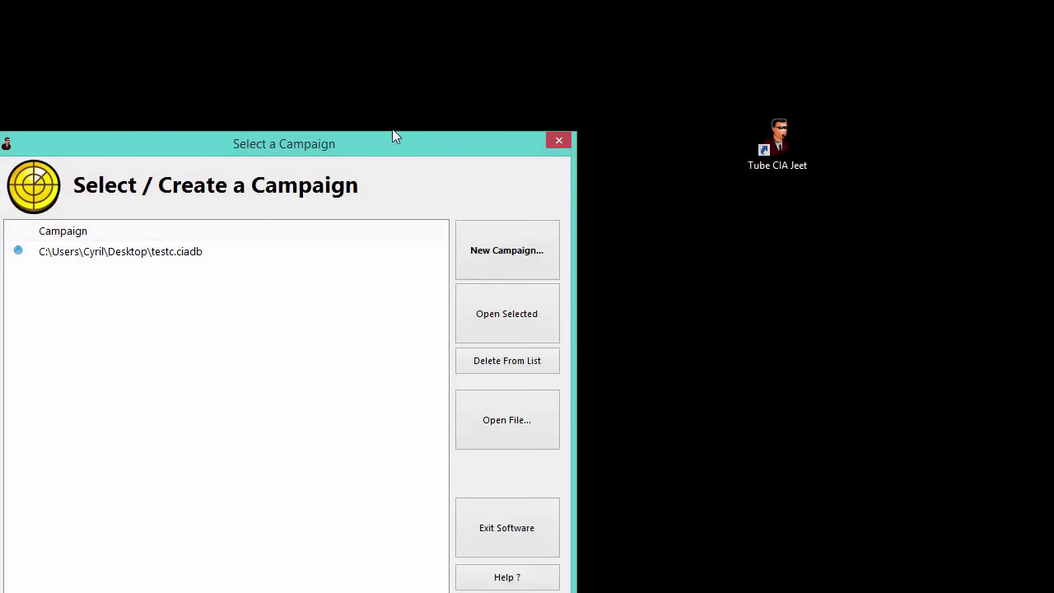
# - Move the campaign chooser up and open the testc.ciadb campaign
pyautogui.moveTo(390, 146); pyautogui.dragTo(511, 85)
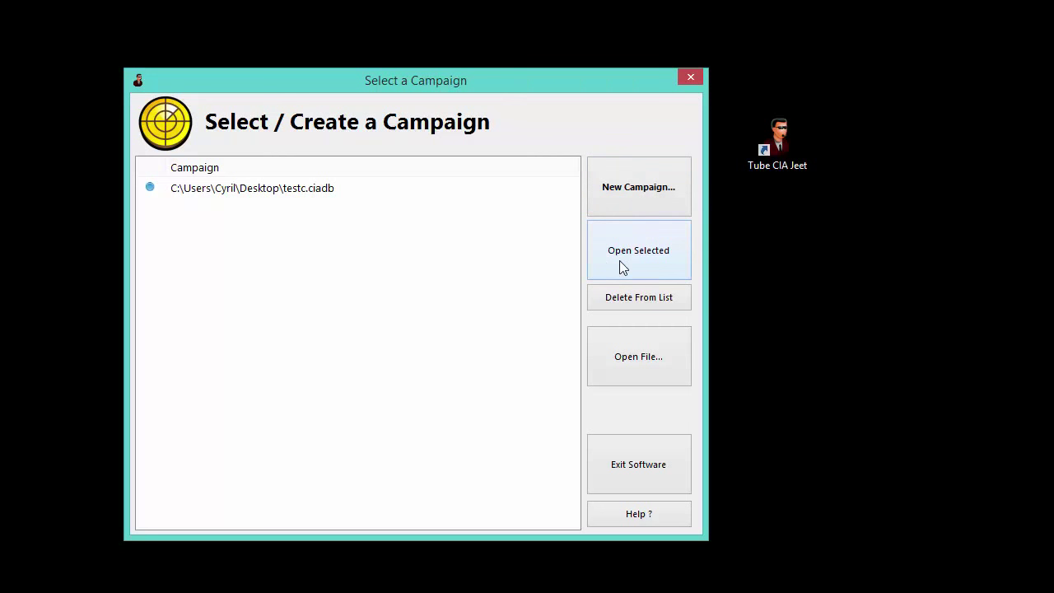
pyautogui.click(322, 194)
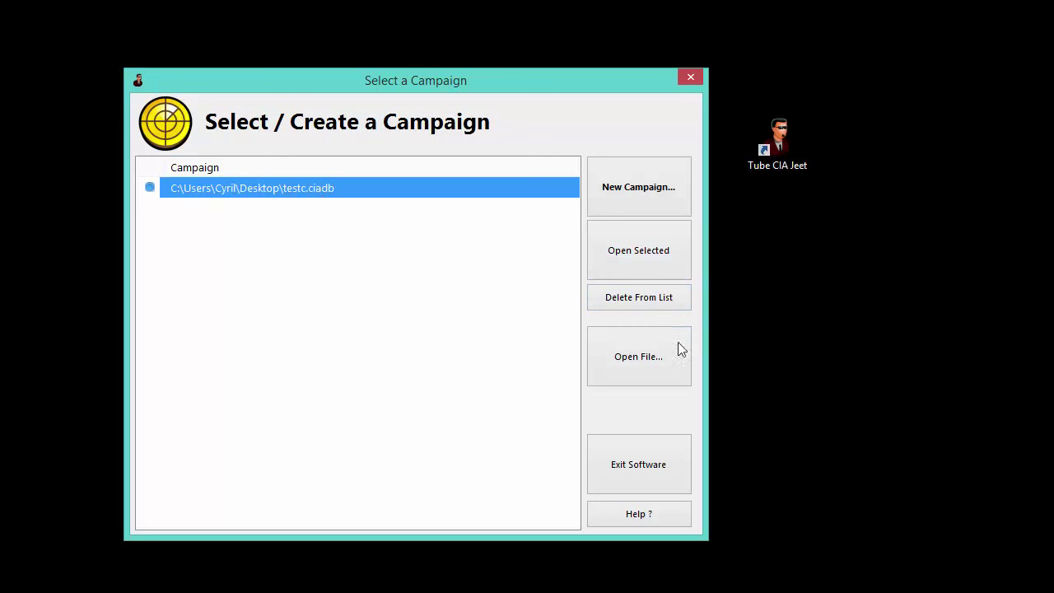
pyautogui.click(660, 368)
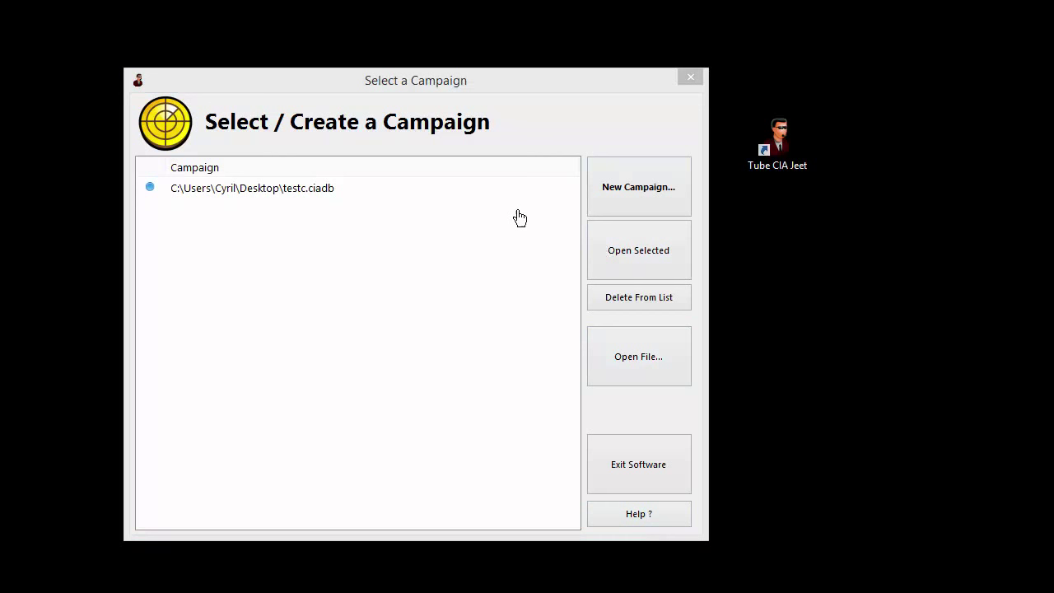
pyautogui.click(319, 198)
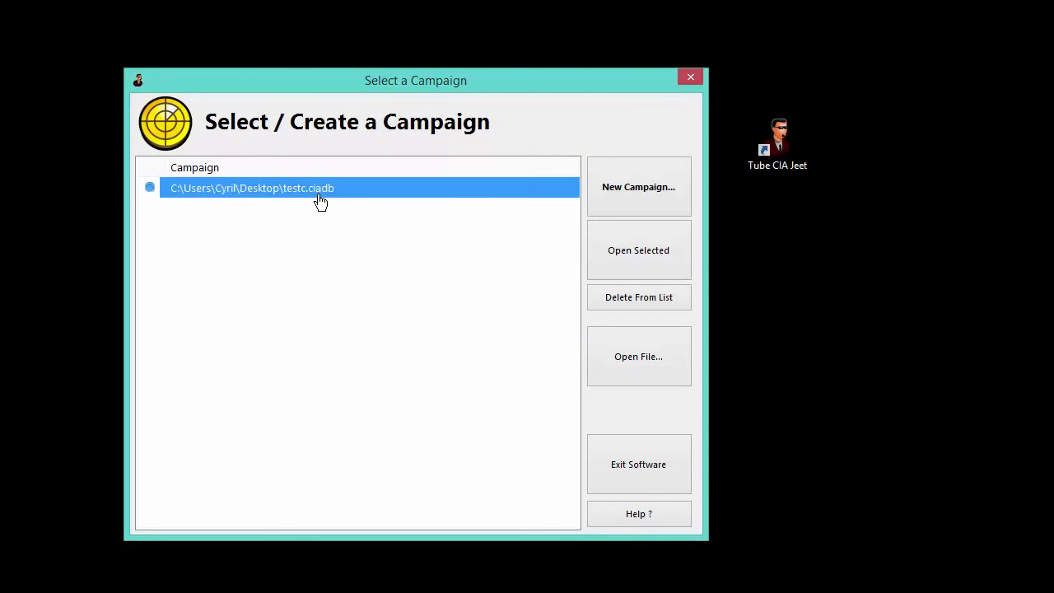
pyautogui.doubleClick(321, 202)
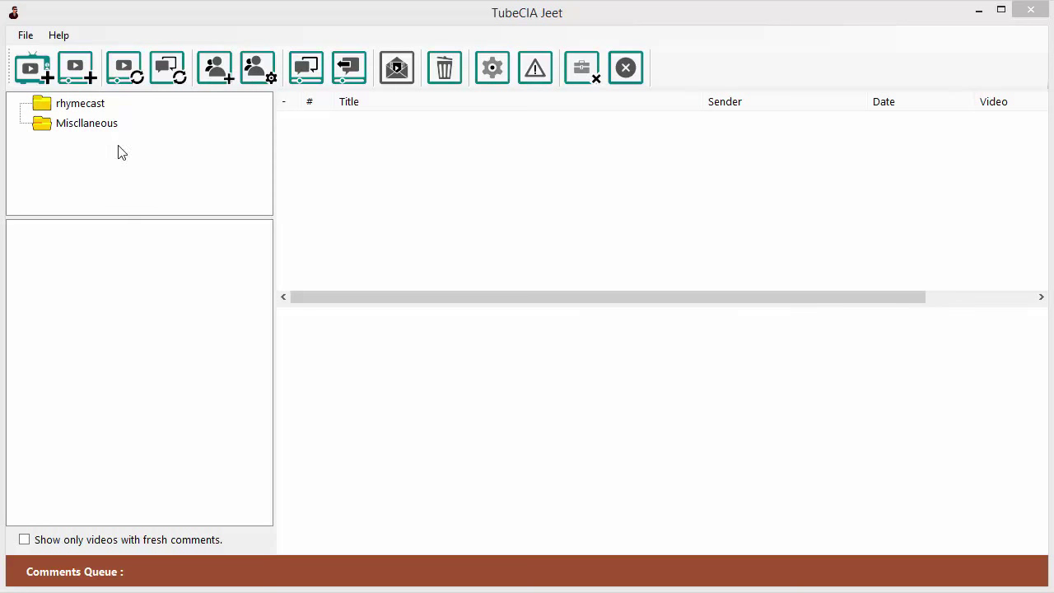
# - Load the rhymecast channel and read the second comment's full French text
pyautogui.click(86, 107)
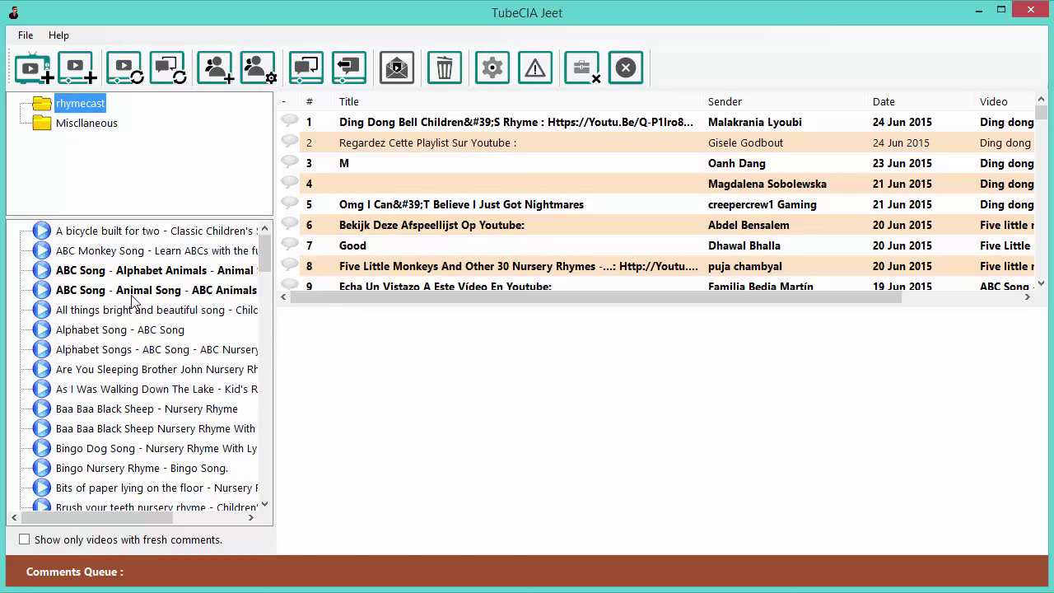
pyautogui.moveTo(267, 254); pyautogui.dragTo(272, 323)
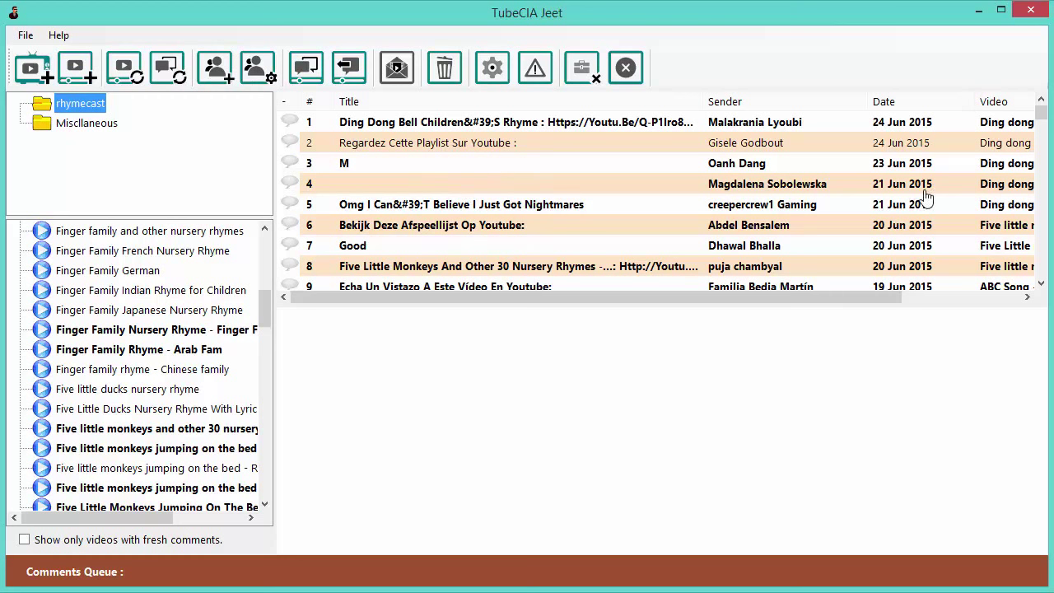
pyautogui.click(465, 148)
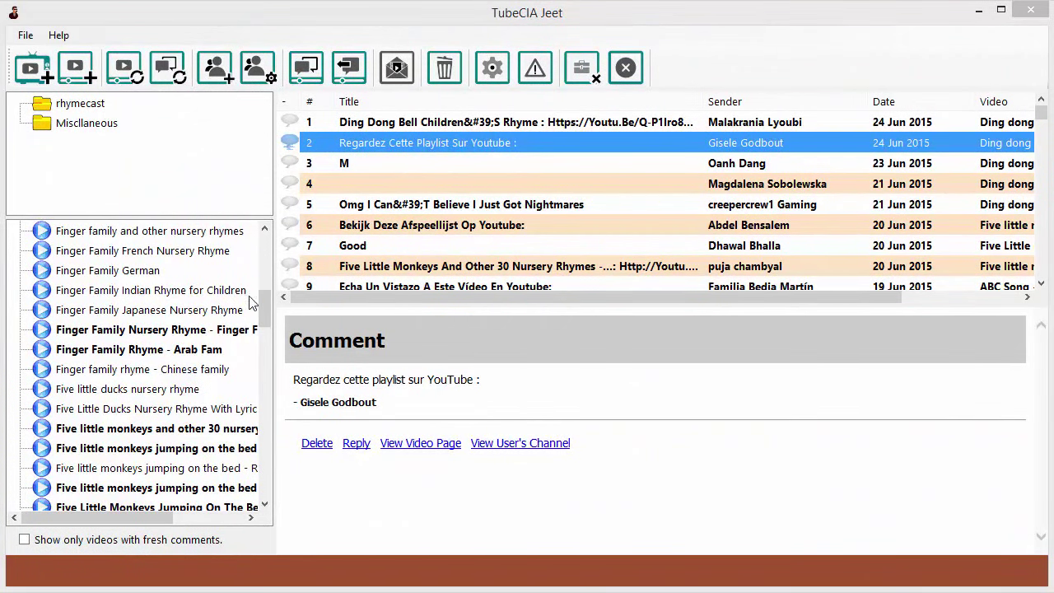
pyautogui.moveTo(269, 310); pyautogui.dragTo(268, 335)
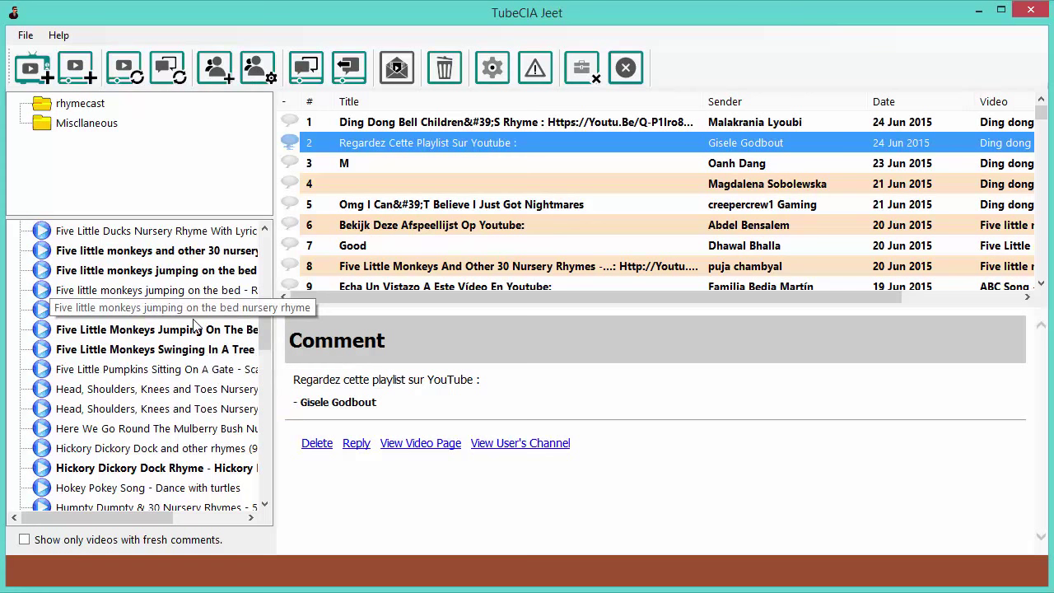
pyautogui.click(196, 316)
pyautogui.click(199, 334)
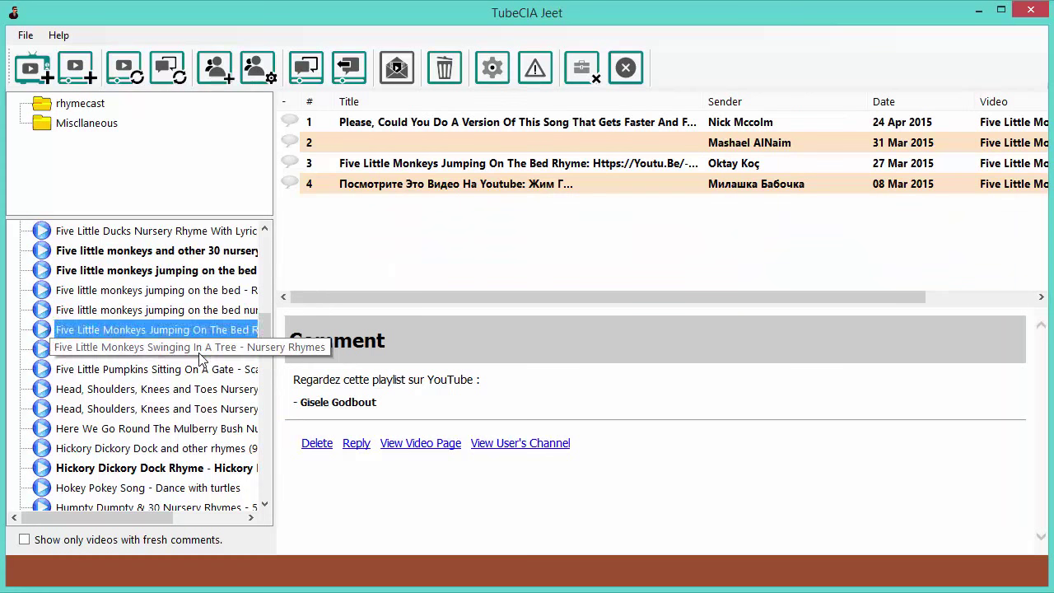
pyautogui.click(200, 355)
pyautogui.click(233, 390)
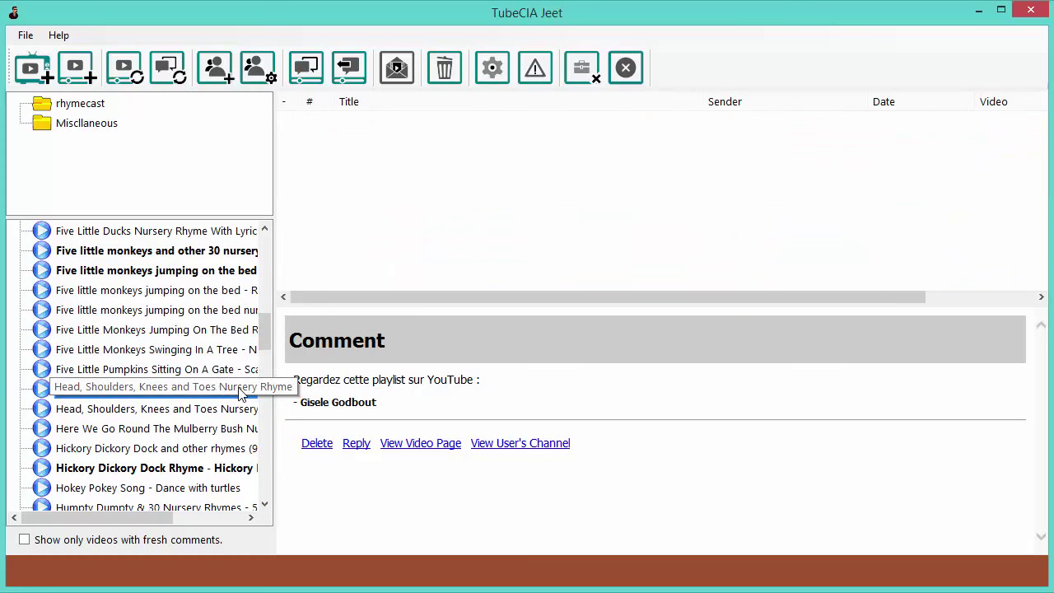
pyautogui.scroll(-1, 241, 396)
pyautogui.scroll(-1, 241, 395)
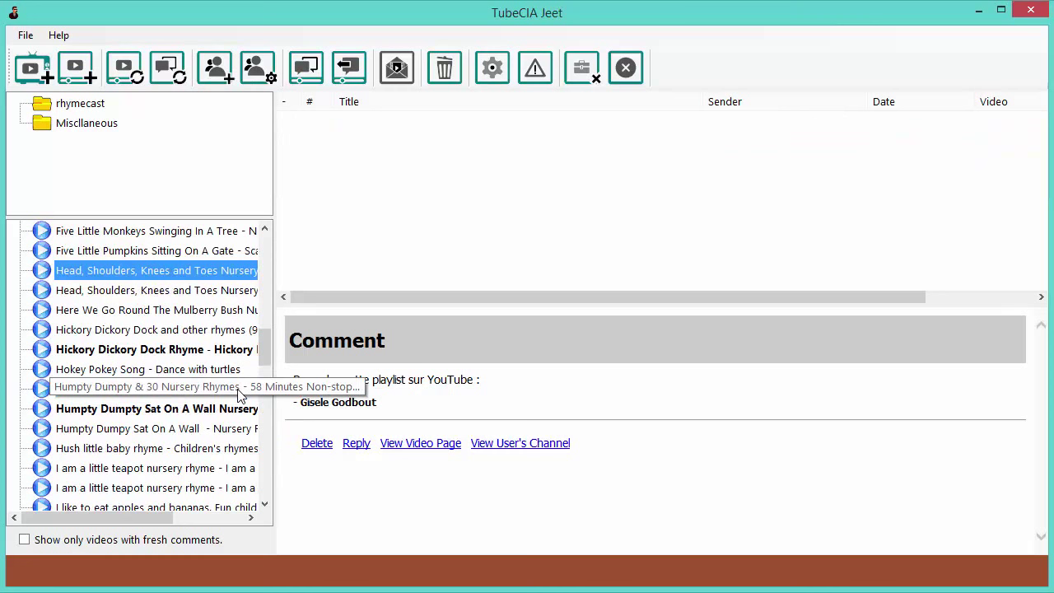
pyautogui.click(140, 546)
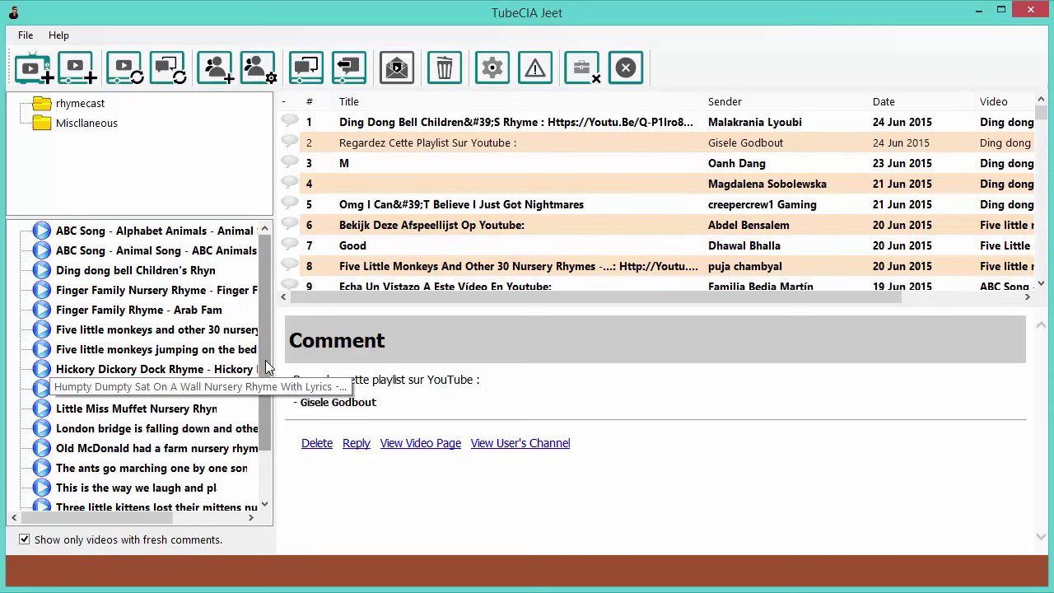
pyautogui.scroll(-1, 265, 382)
pyautogui.moveTo(266, 381); pyautogui.dragTo(267, 356)
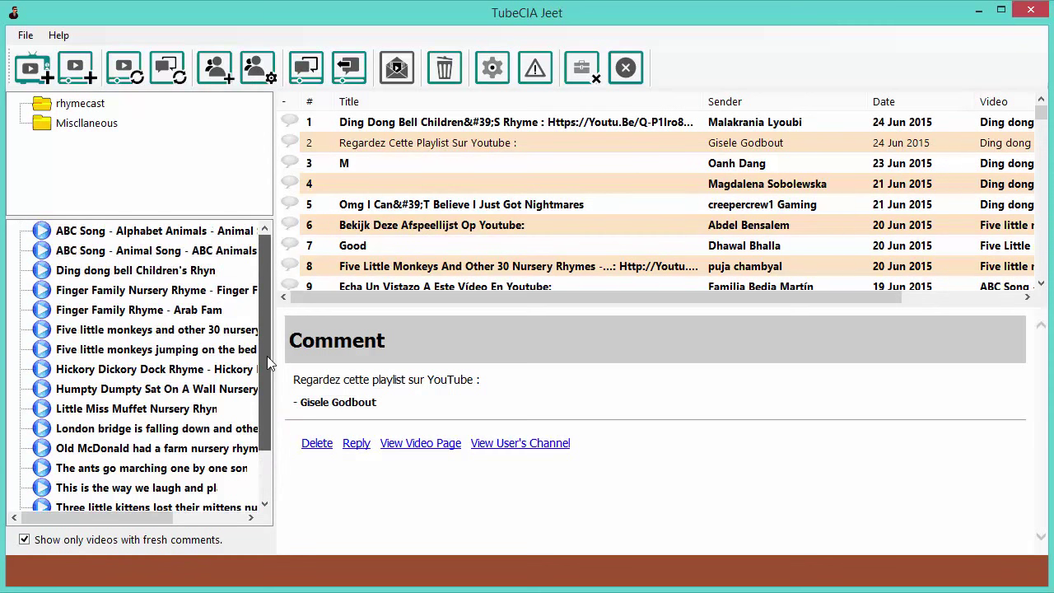
pyautogui.click(145, 544)
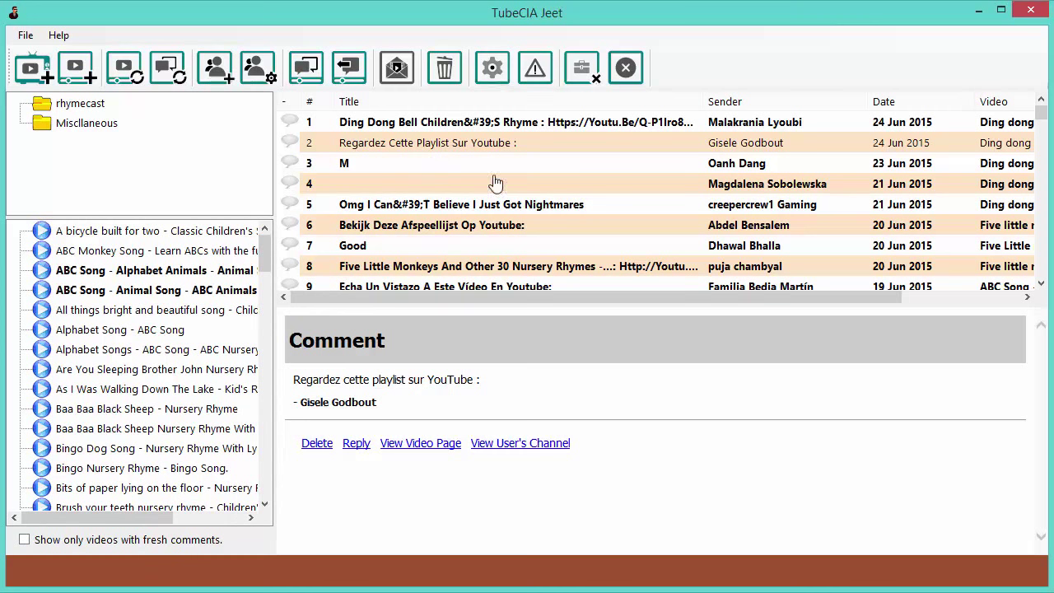
# - Load a Five little monkeys video and read comment 6's Spanish text in full
pyautogui.click(473, 222)
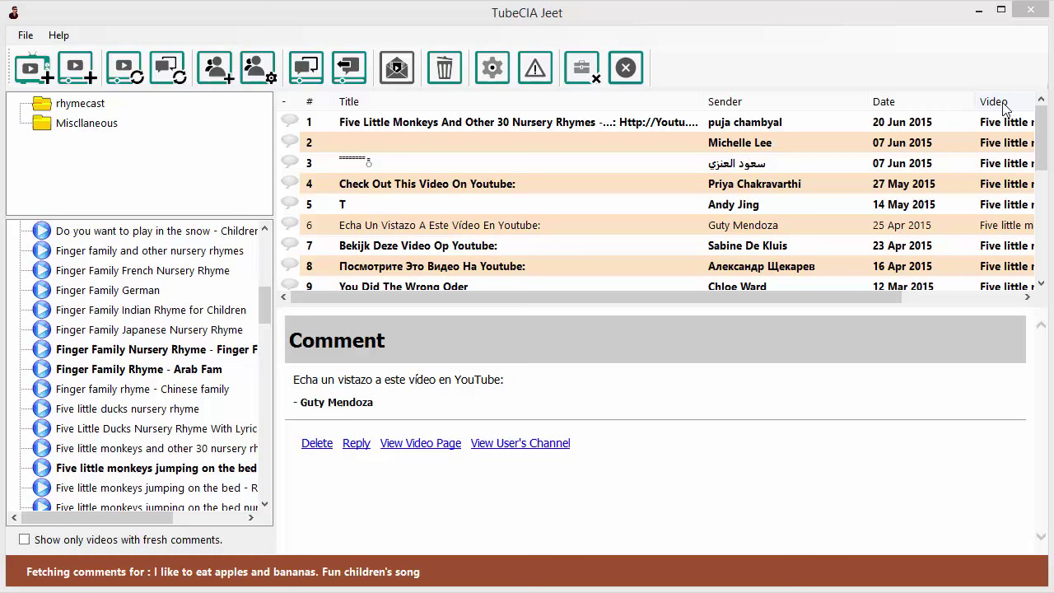
pyautogui.click(482, 225)
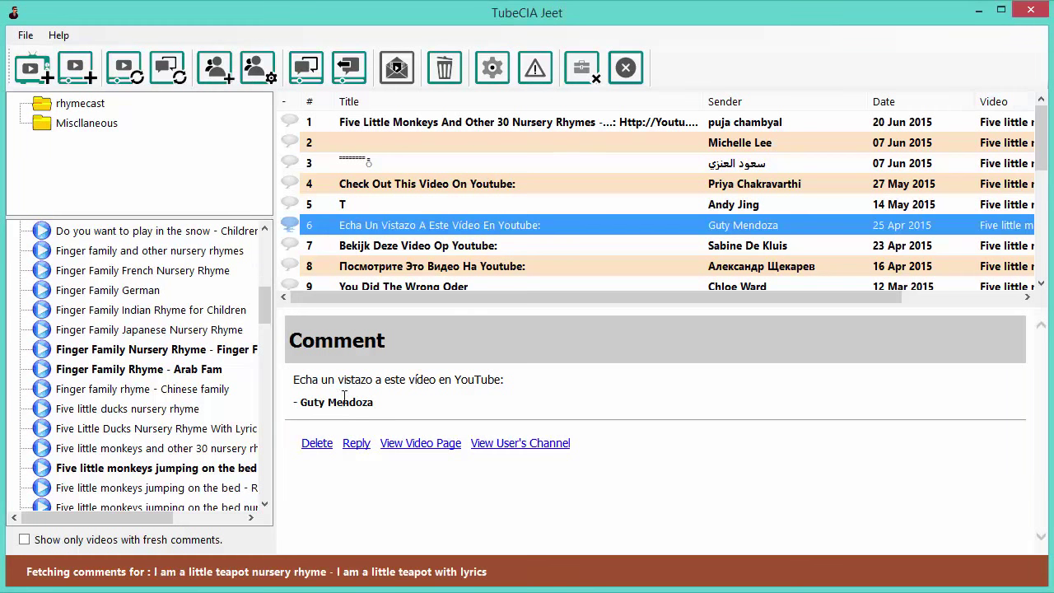
pyautogui.moveTo(295, 380); pyautogui.dragTo(522, 385)
pyautogui.click(522, 385)
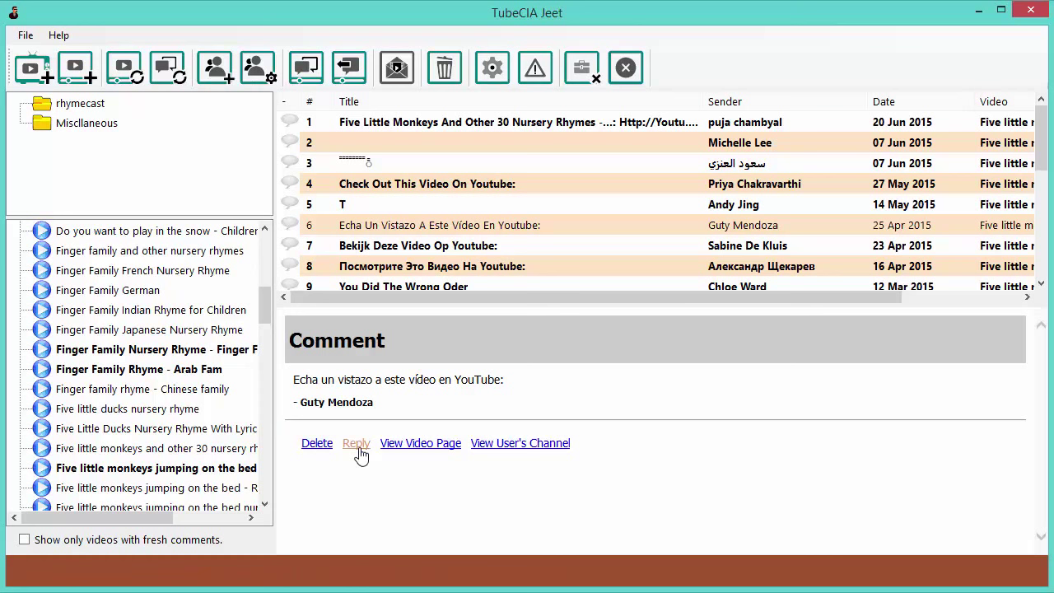
# - View the comment's YouTube video page and the commenter's channel, closing the browser each time
pyautogui.click(428, 455)
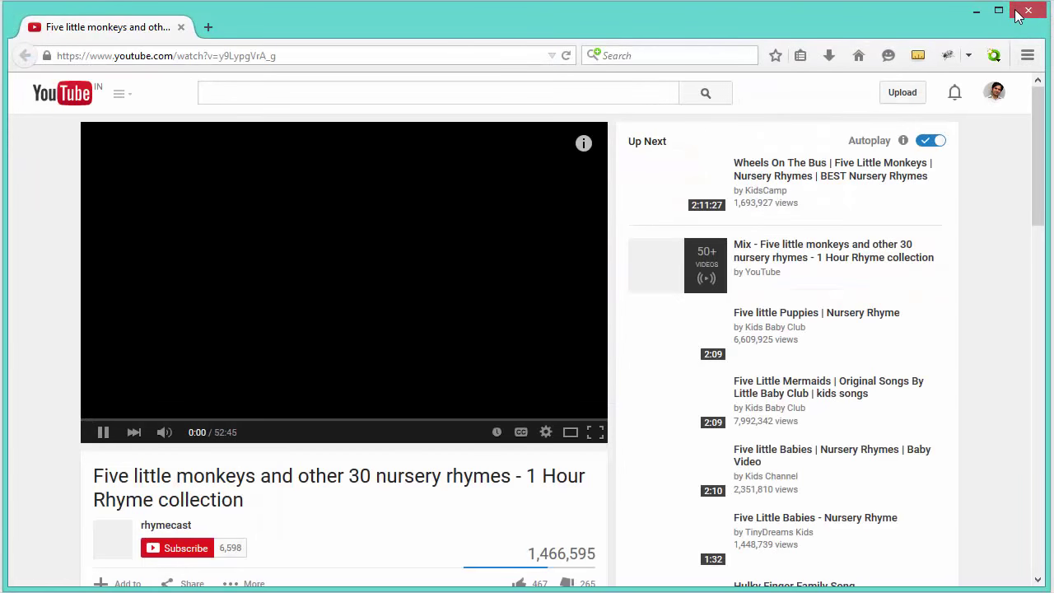
pyautogui.click(1029, 10)
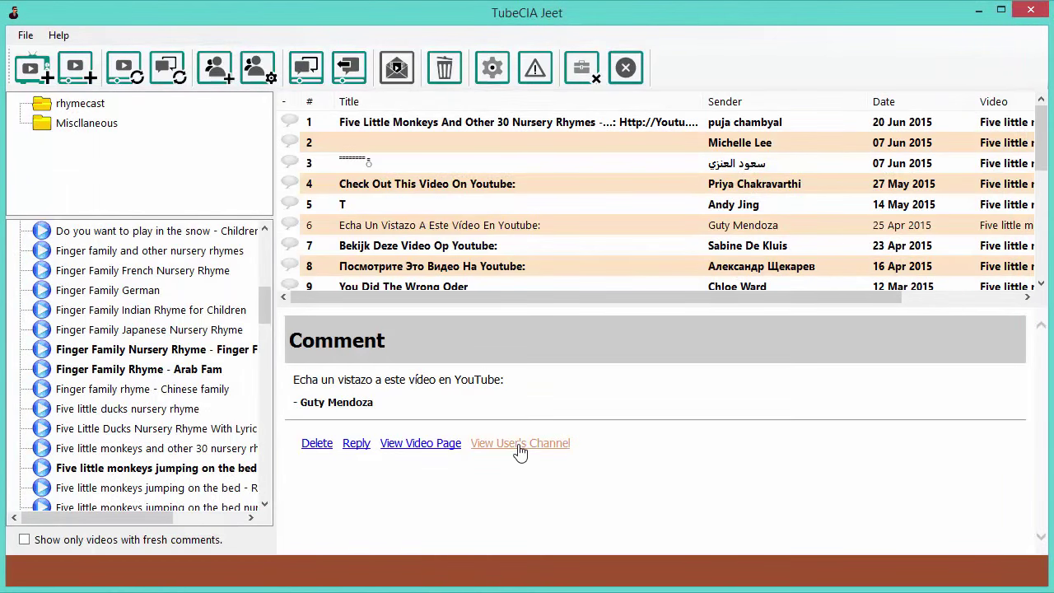
pyautogui.click(520, 451)
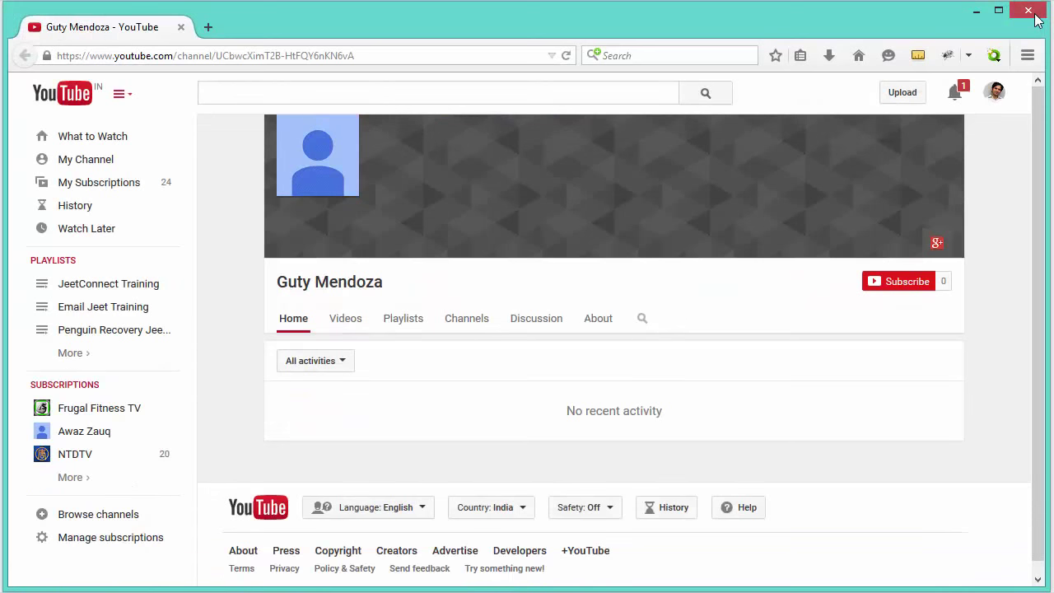
pyautogui.click(1028, 11)
# - Start a reply, pick the Google account to post from, then close without posting
pyautogui.click(356, 445)
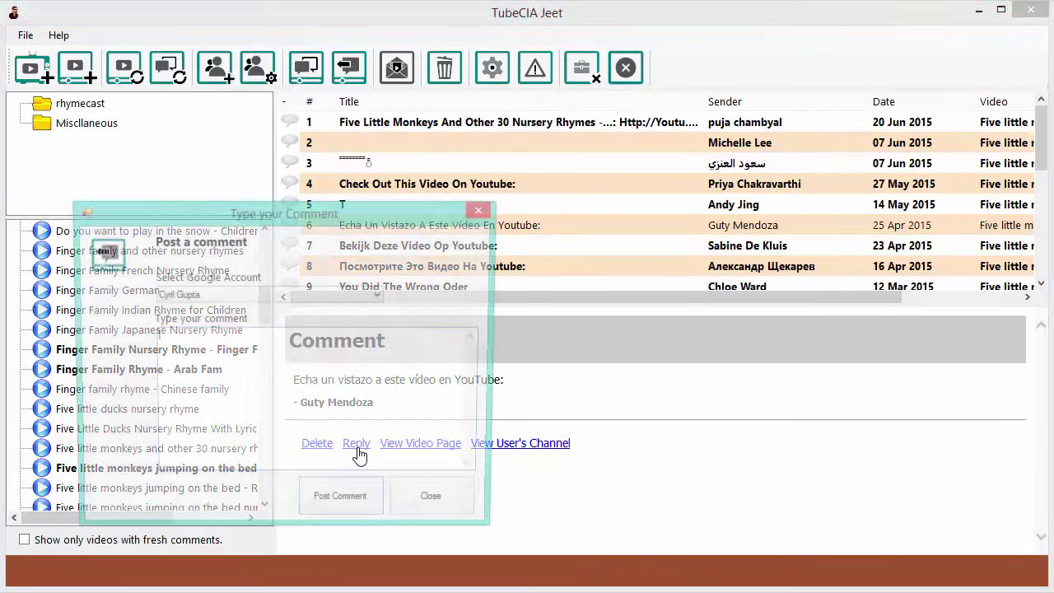
pyautogui.moveTo(316, 209); pyautogui.dragTo(433, 130)
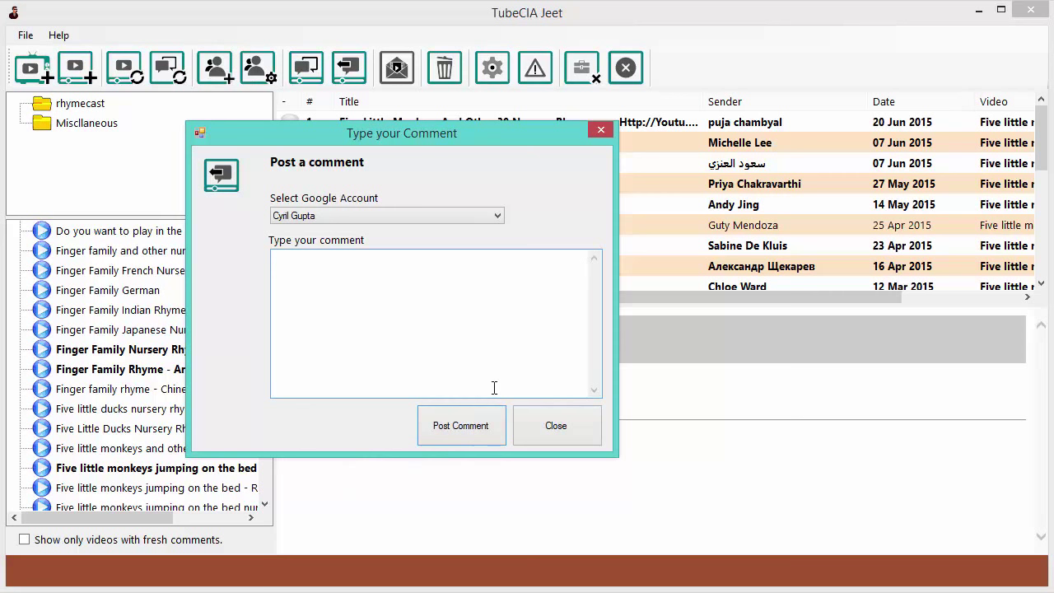
pyautogui.click(388, 215)
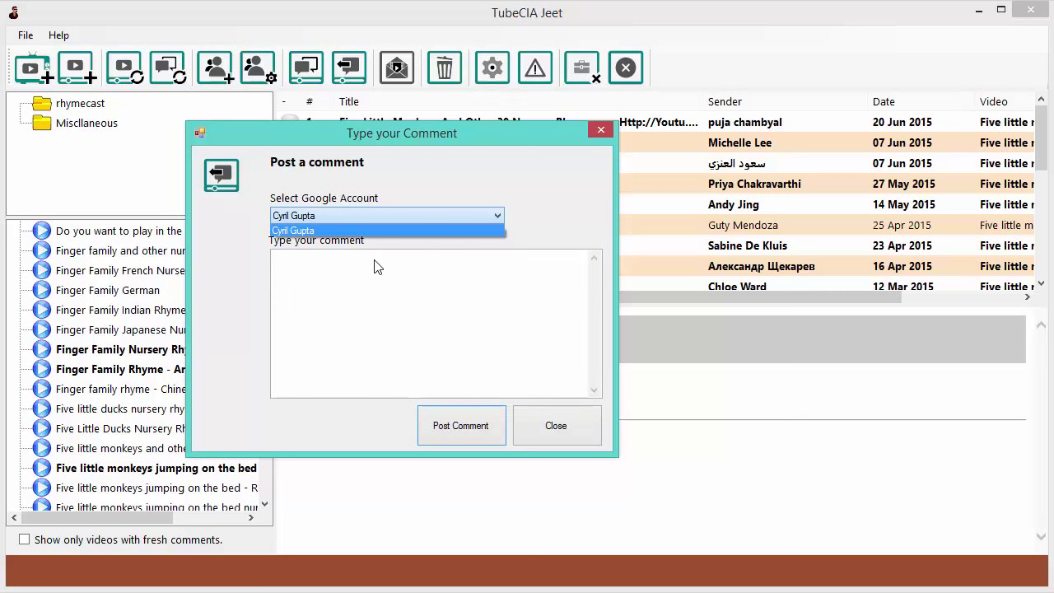
pyautogui.click(549, 416)
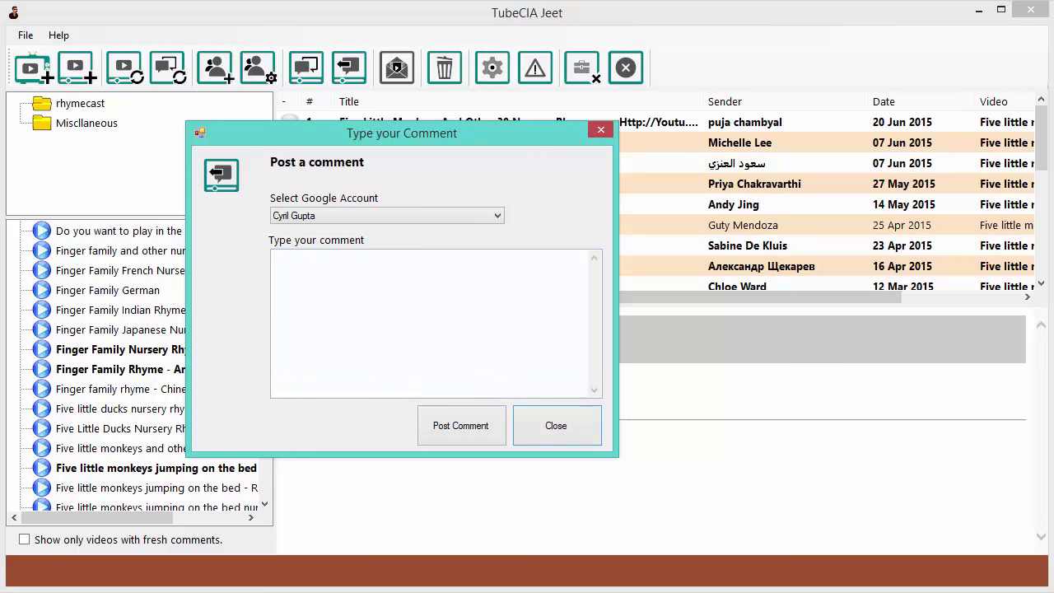
pyautogui.click(550, 426)
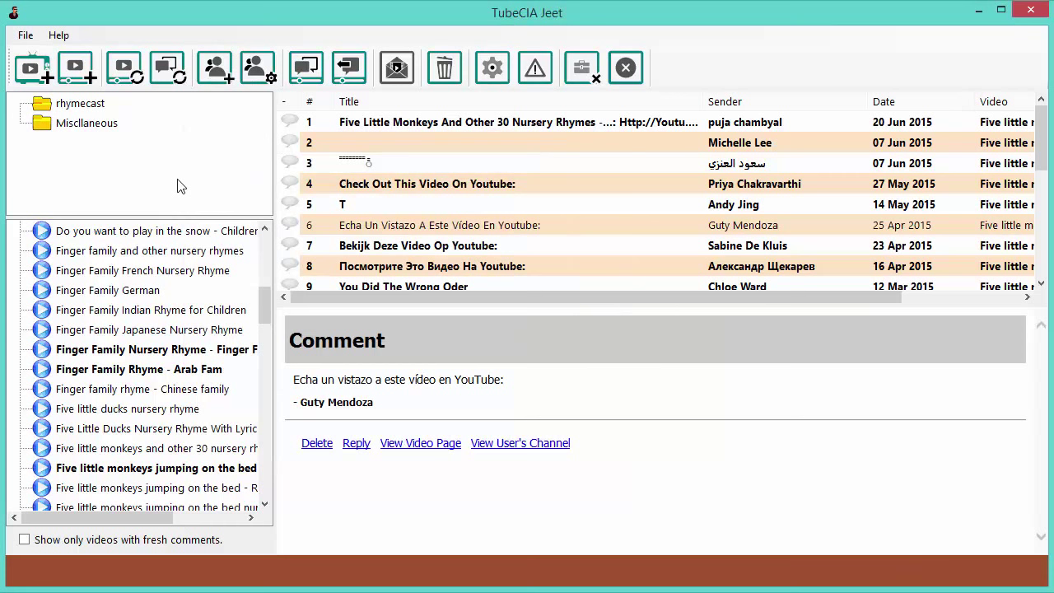
# - Start adding a YouTube channel, then cancel without entering one
pyautogui.click(32, 71)
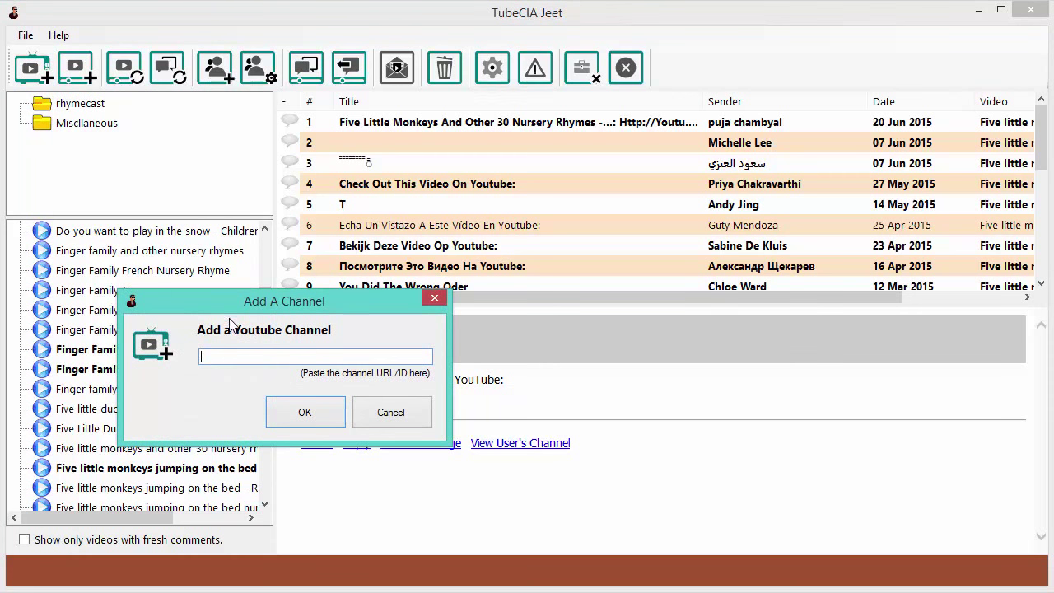
pyautogui.click(409, 424)
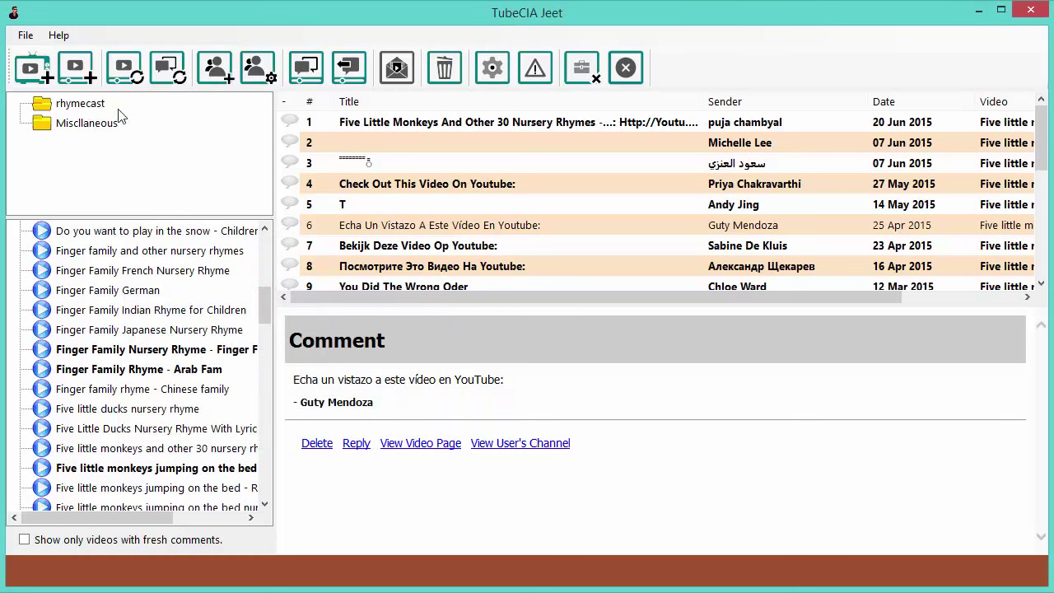
pyautogui.click(75, 67)
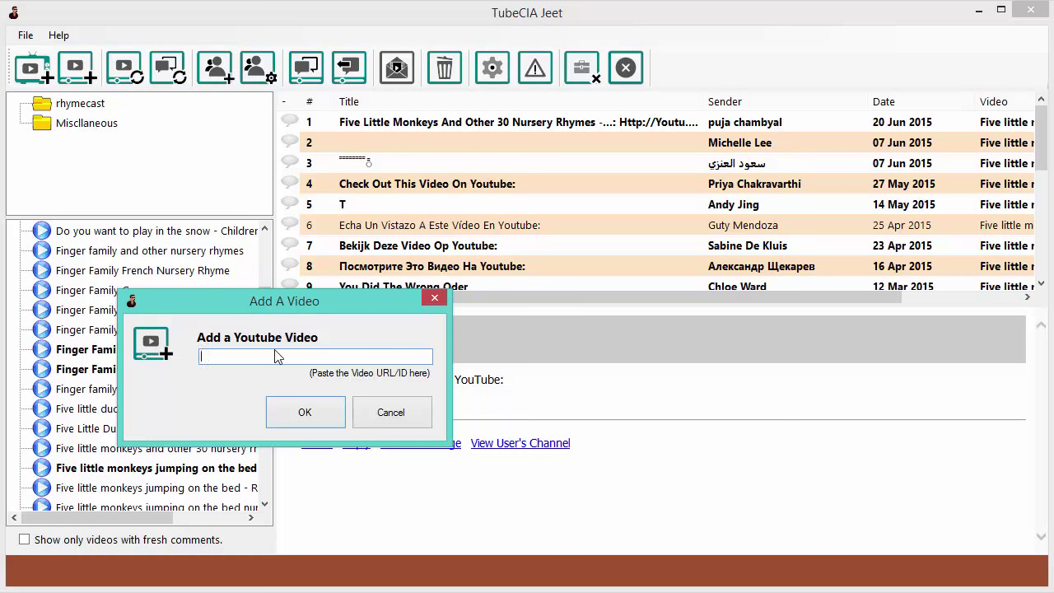
pyautogui.click(369, 414)
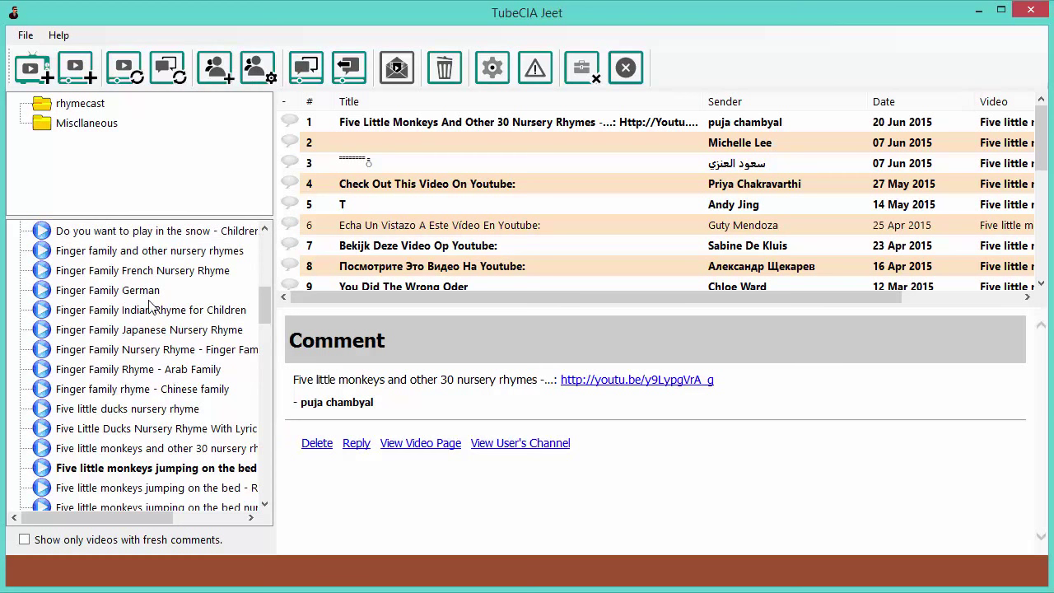
pyautogui.click(221, 75)
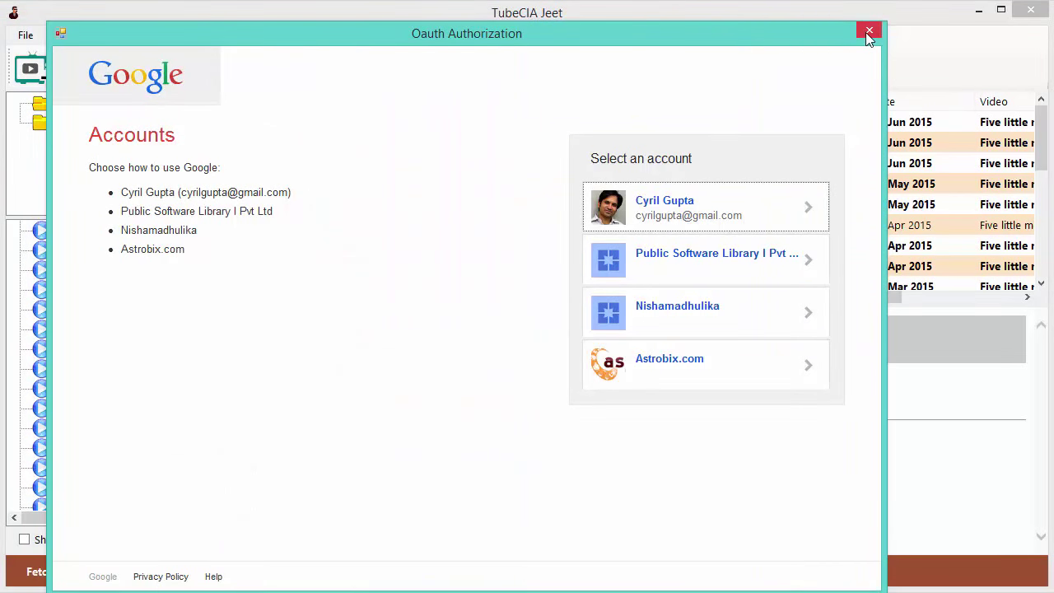
pyautogui.click(869, 31)
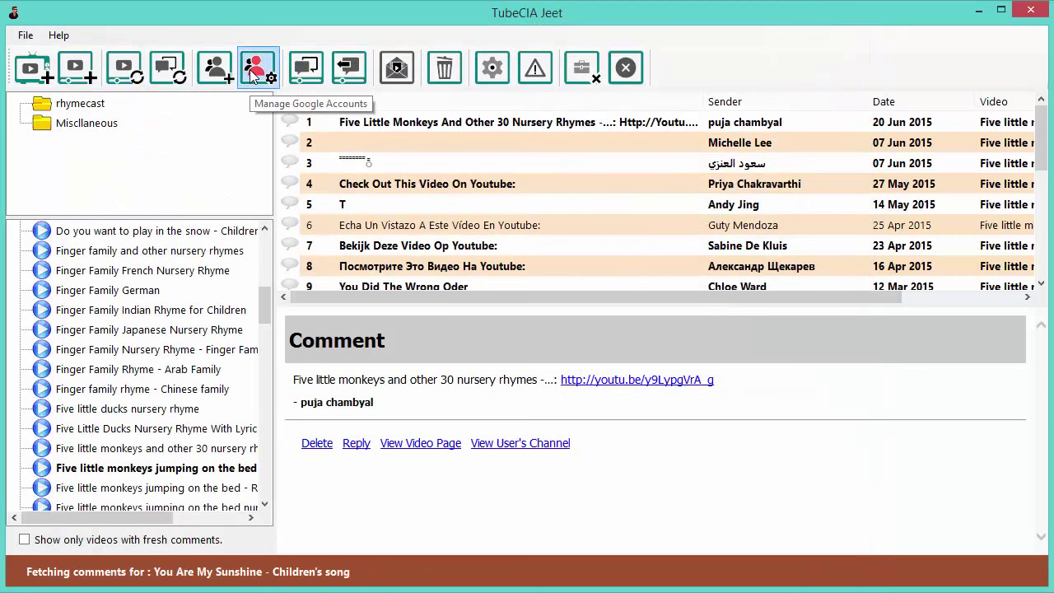
pyautogui.click(254, 72)
pyautogui.click(164, 301)
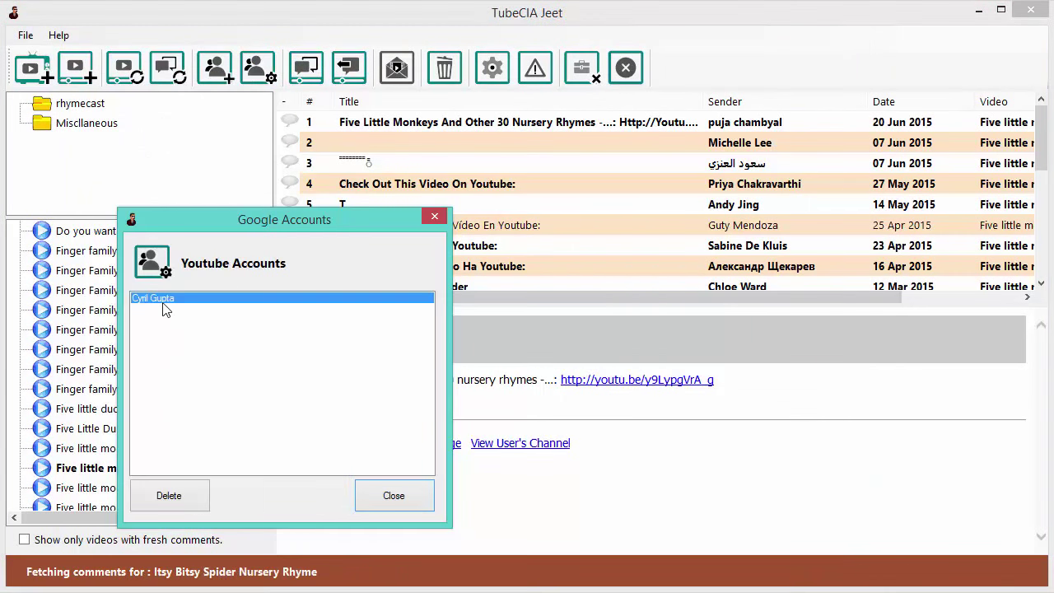
pyautogui.click(435, 217)
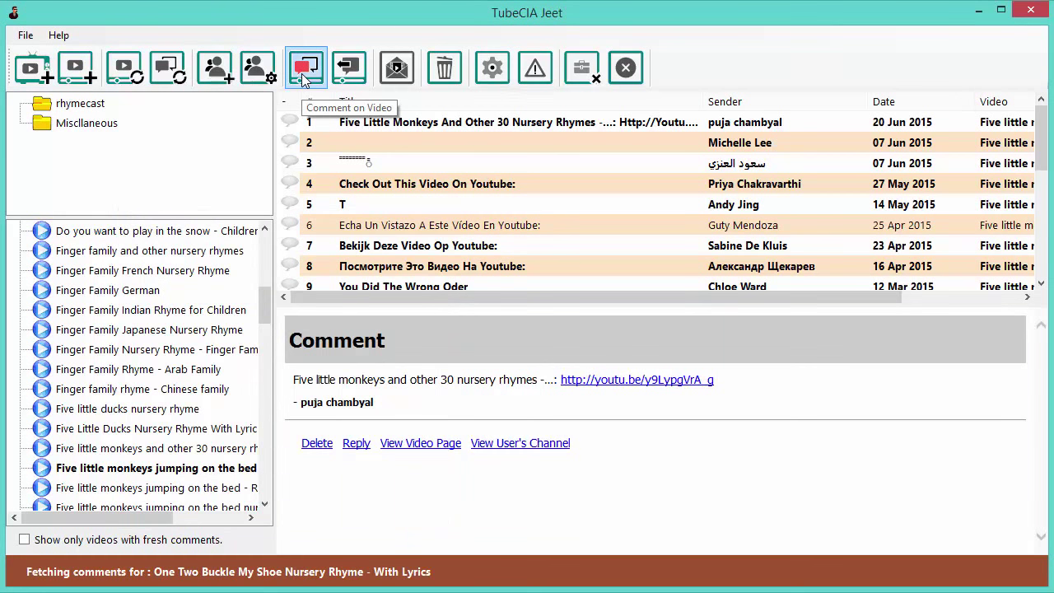
# - Load Finger Family French Nursery Rhyme comments and close its new-comment window unposted
pyautogui.click(191, 271)
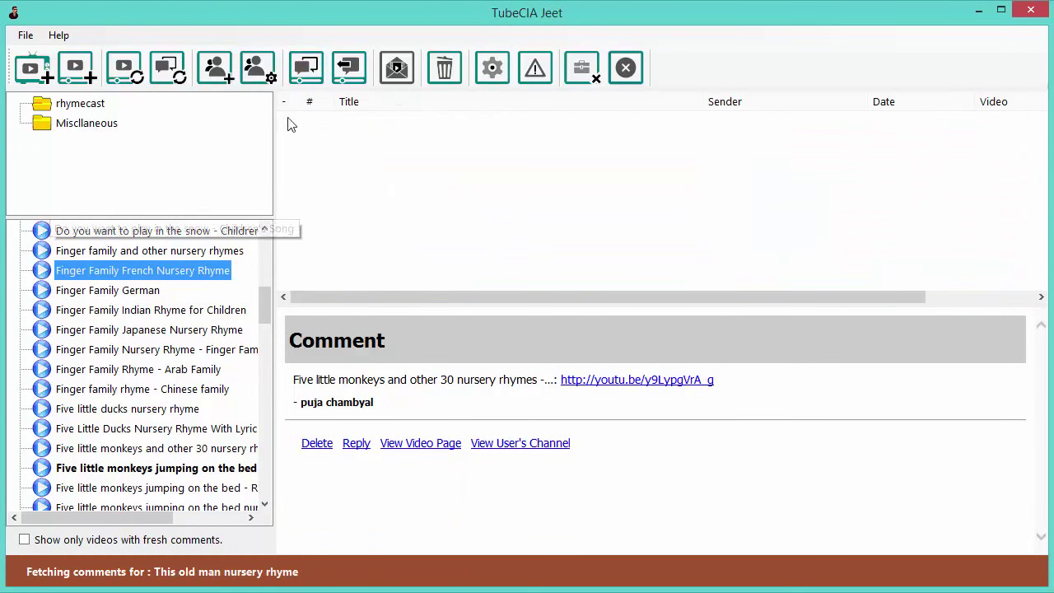
pyautogui.click(321, 79)
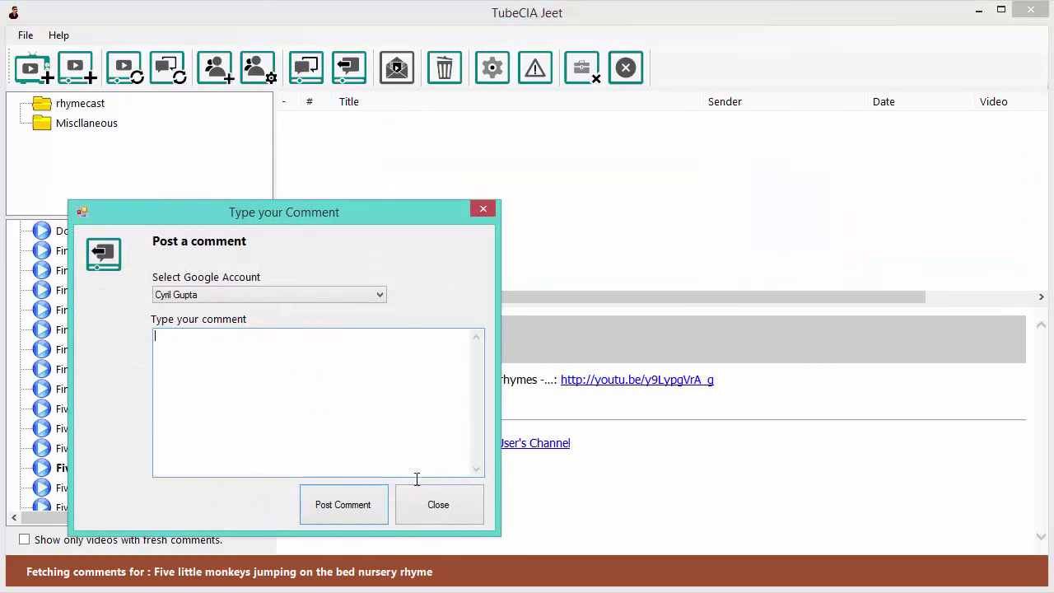
pyautogui.click(460, 502)
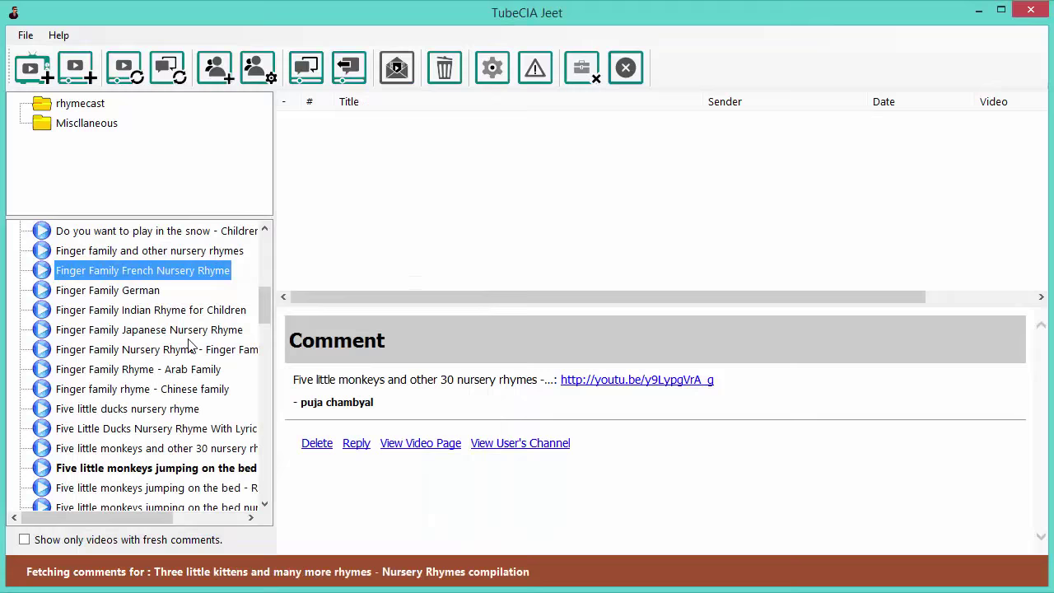
# - Show the Five little monkeys Spanish comment 6 and close its reply window unsent
pyautogui.click(164, 450)
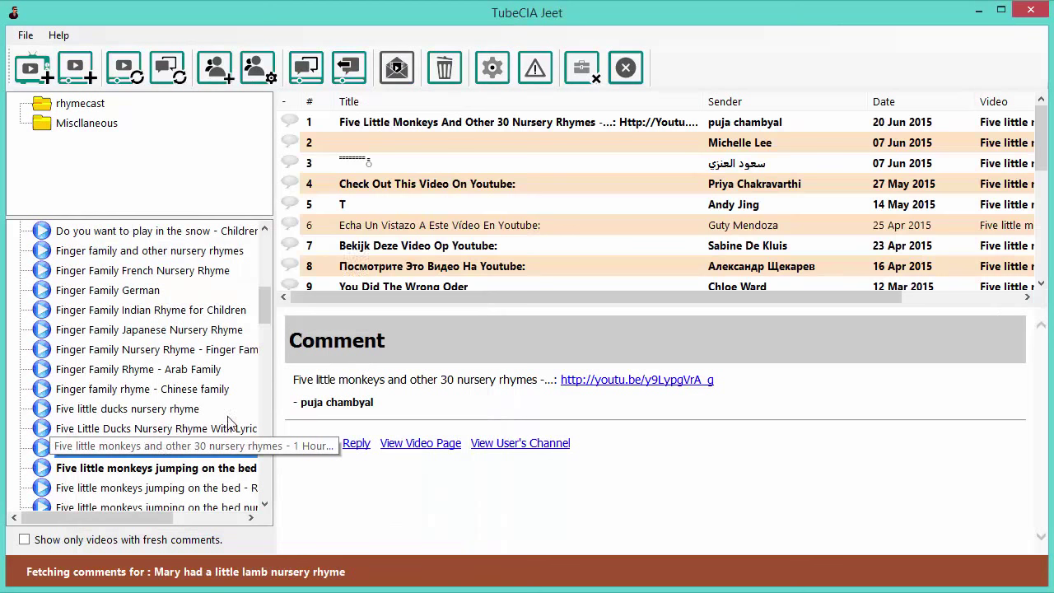
pyautogui.click(404, 225)
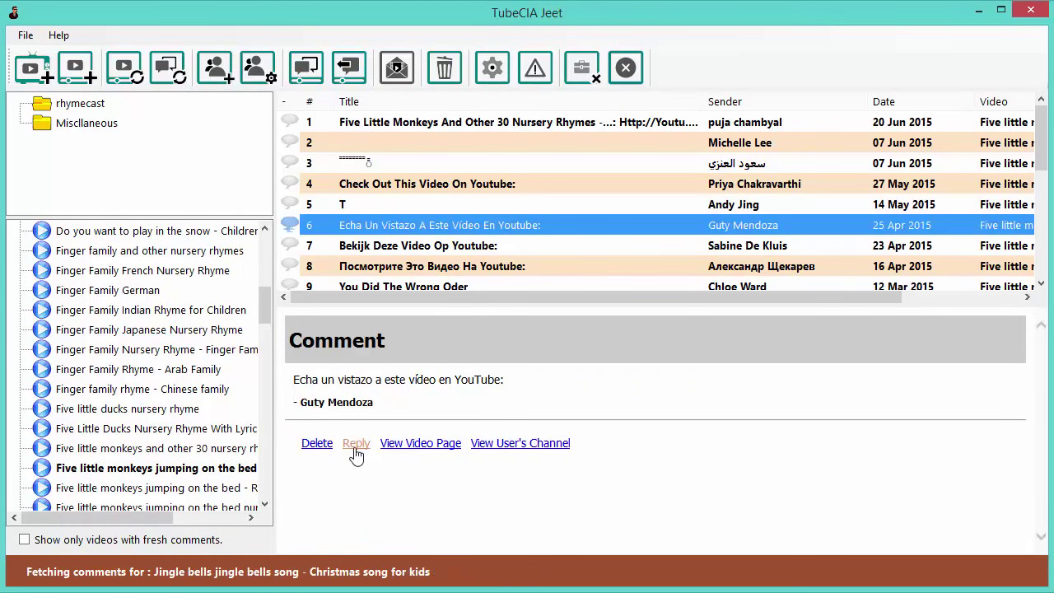
pyautogui.click(350, 72)
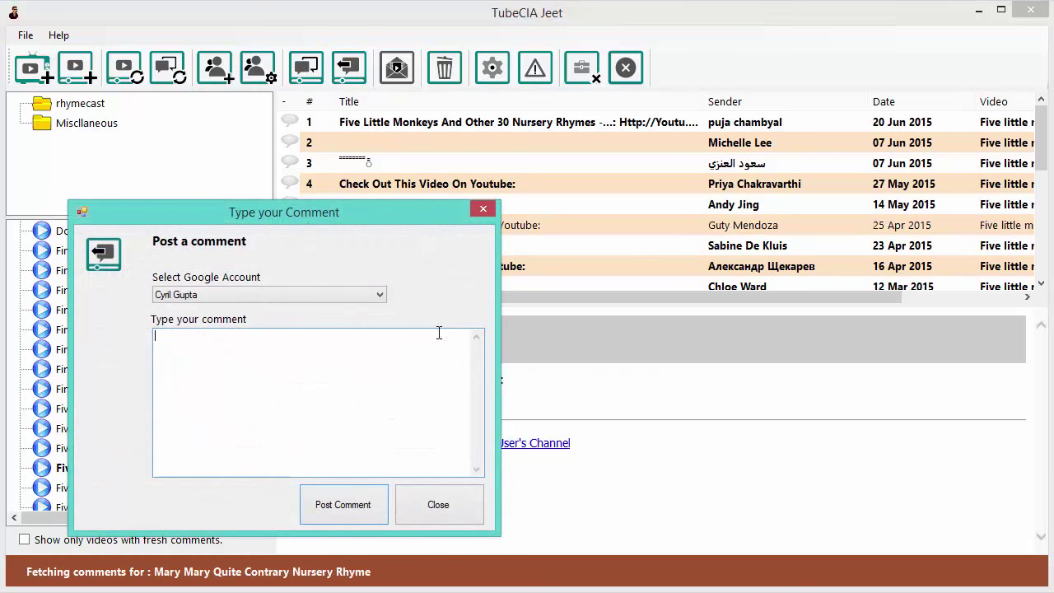
pyautogui.click(435, 507)
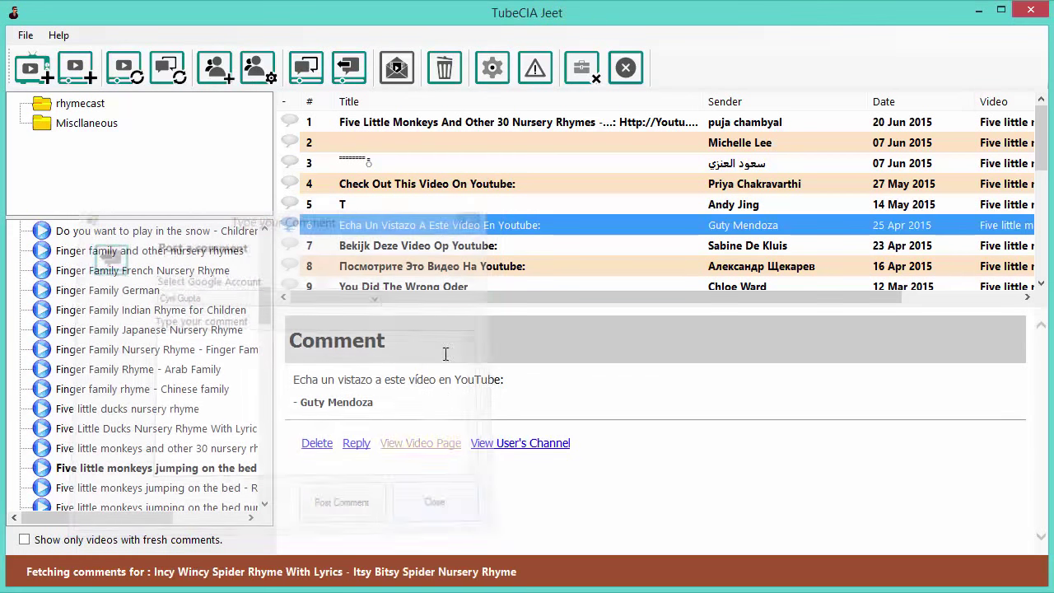
# - Turn posting mode on with the Posting On envelope toolbar button
pyautogui.click(402, 75)
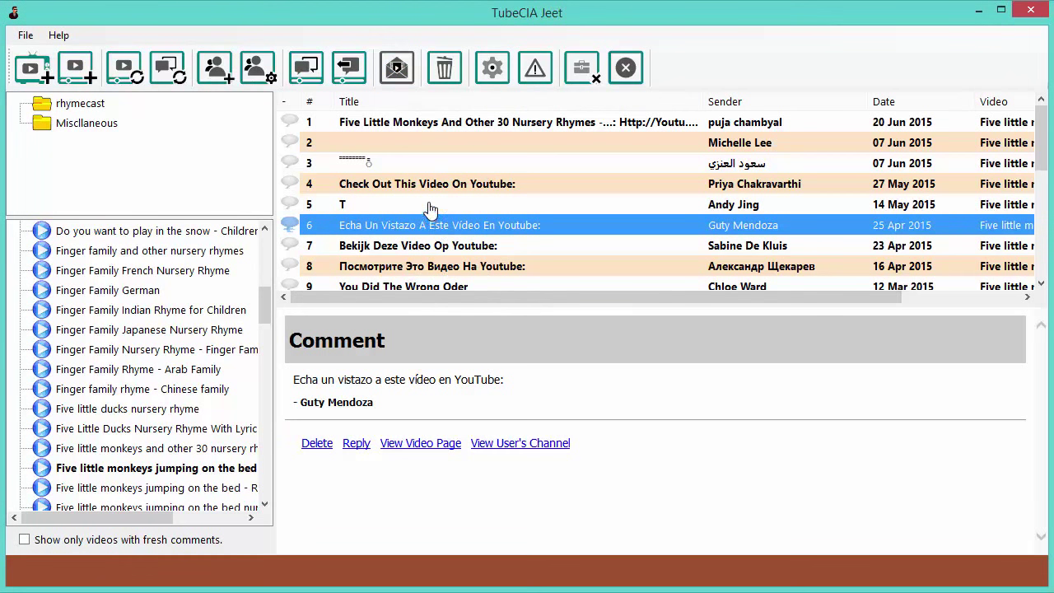
pyautogui.click(397, 68)
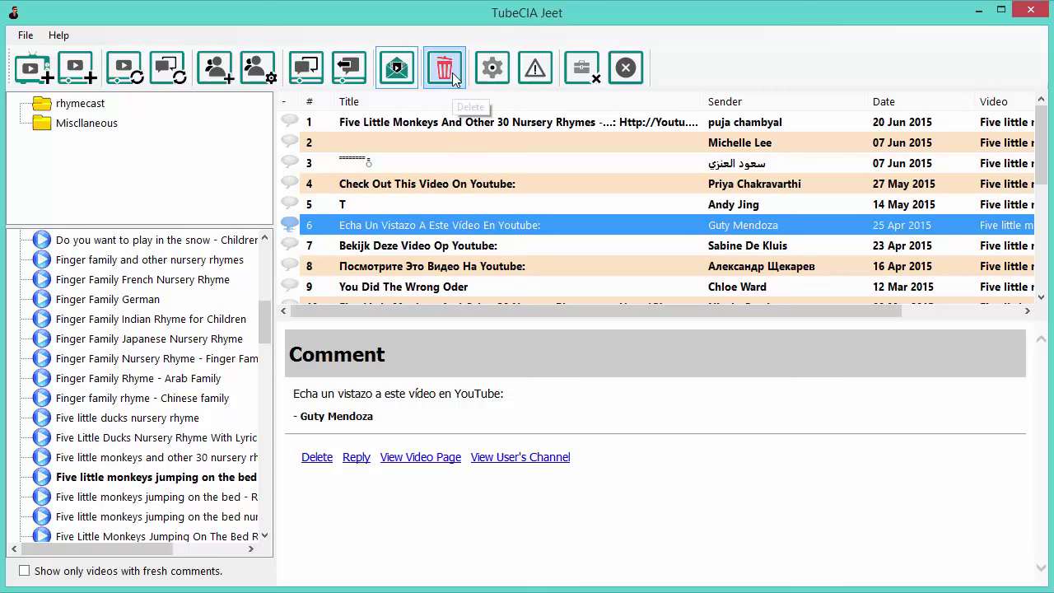
pyautogui.click(492, 67)
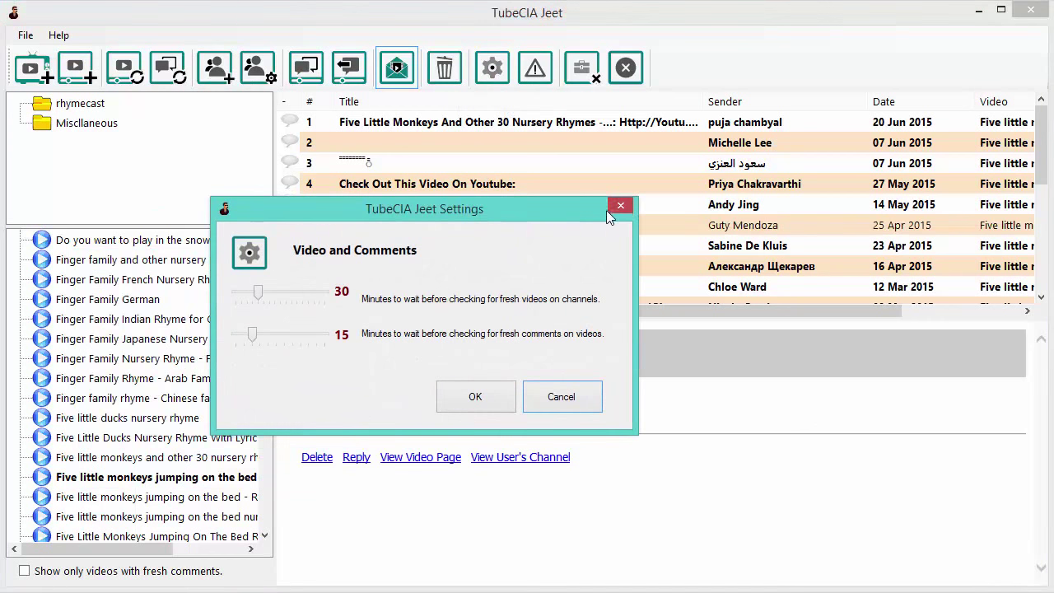
pyautogui.click(620, 205)
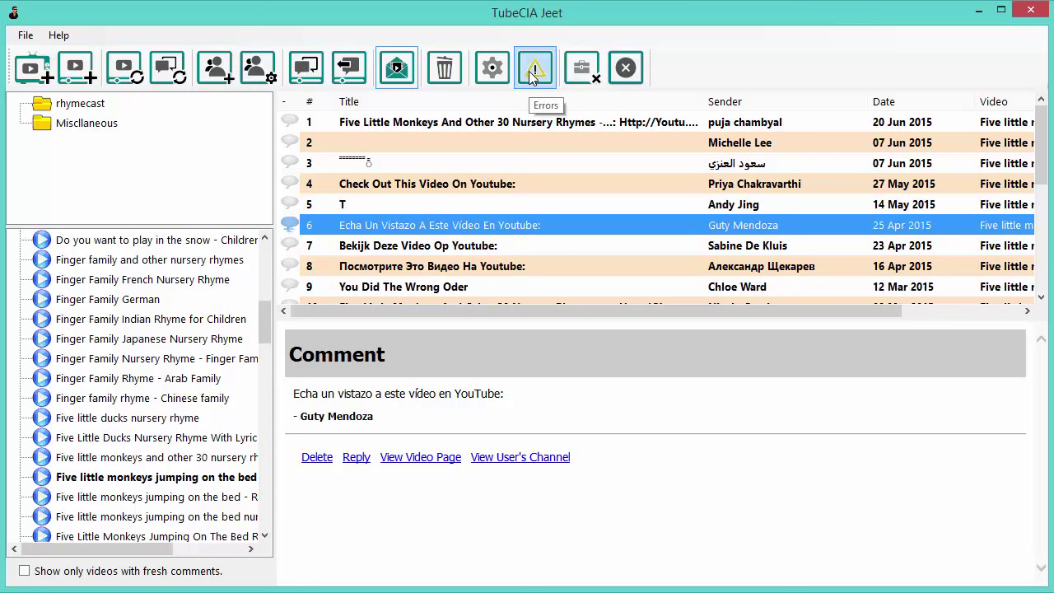
pyautogui.click(532, 73)
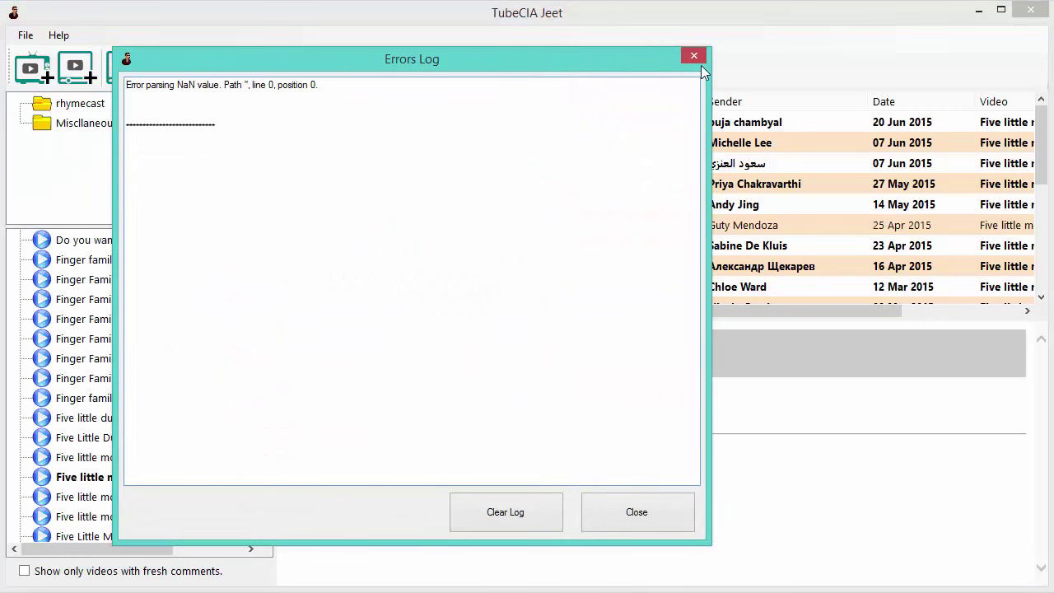
pyautogui.click(700, 55)
pyautogui.click(699, 58)
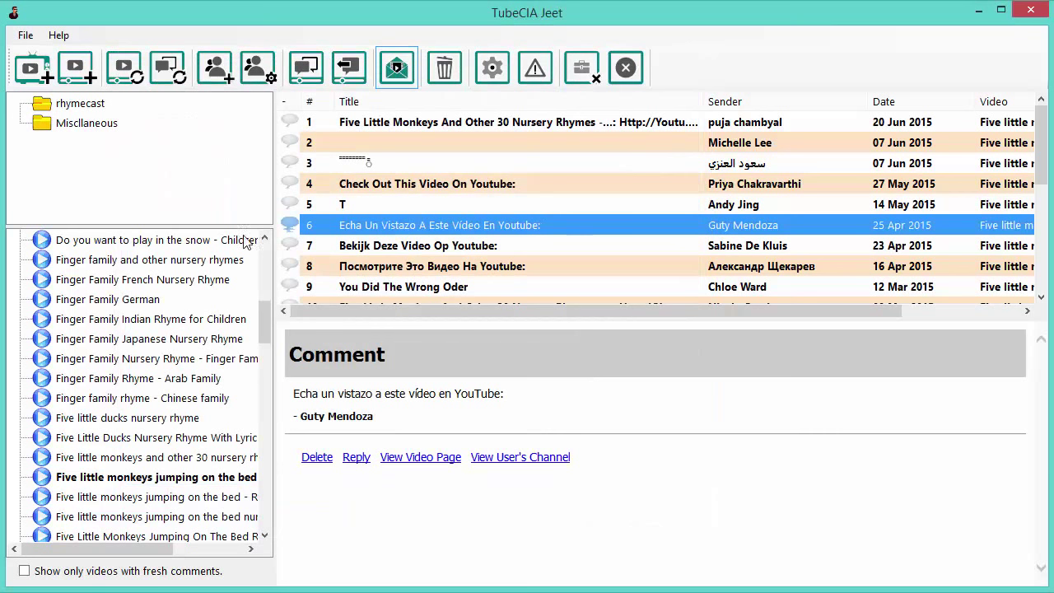